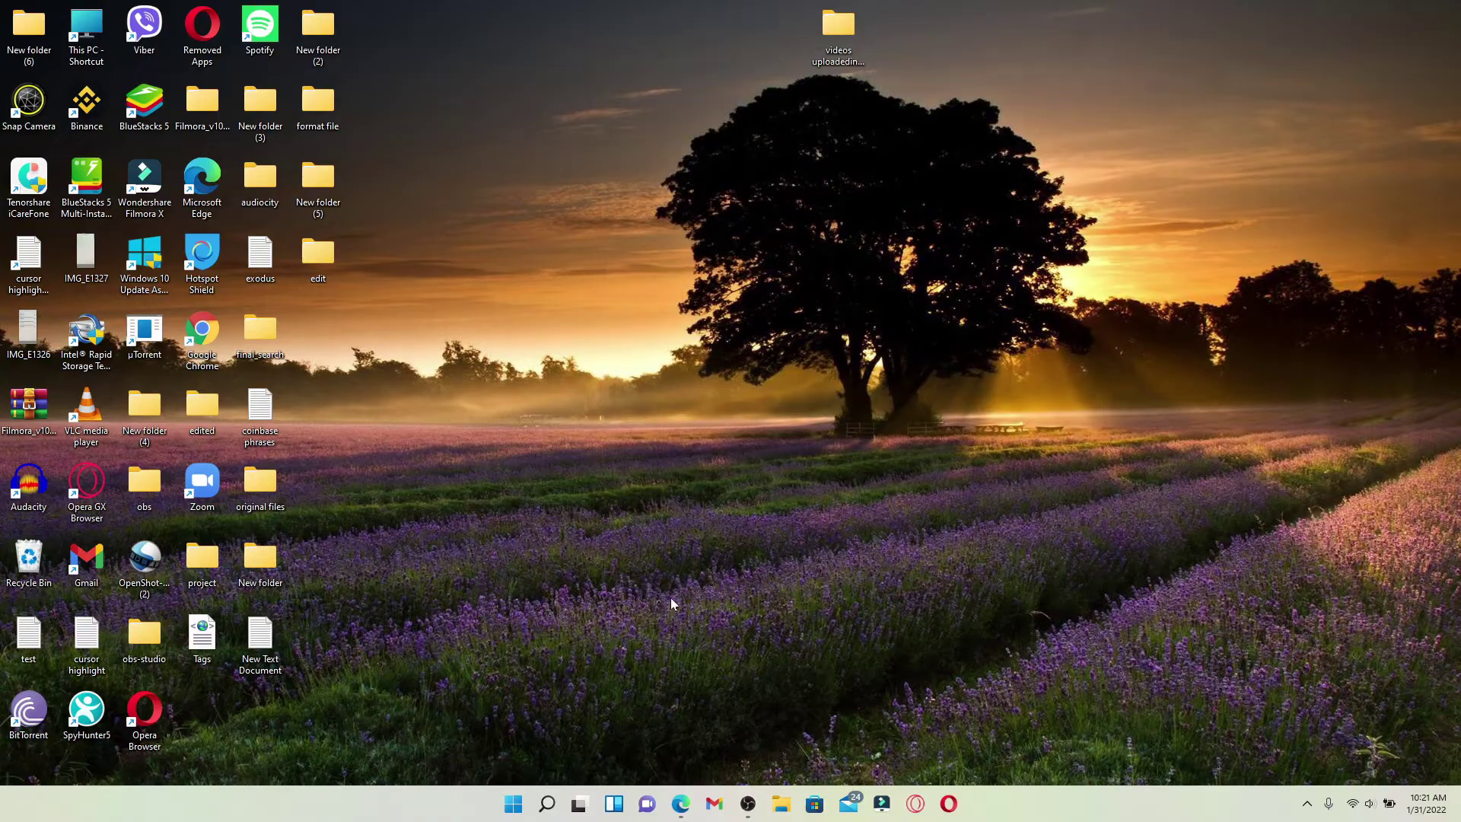
Launch Microsoft Edge and load the mrcooper.com homepage.
left_click(681, 805)
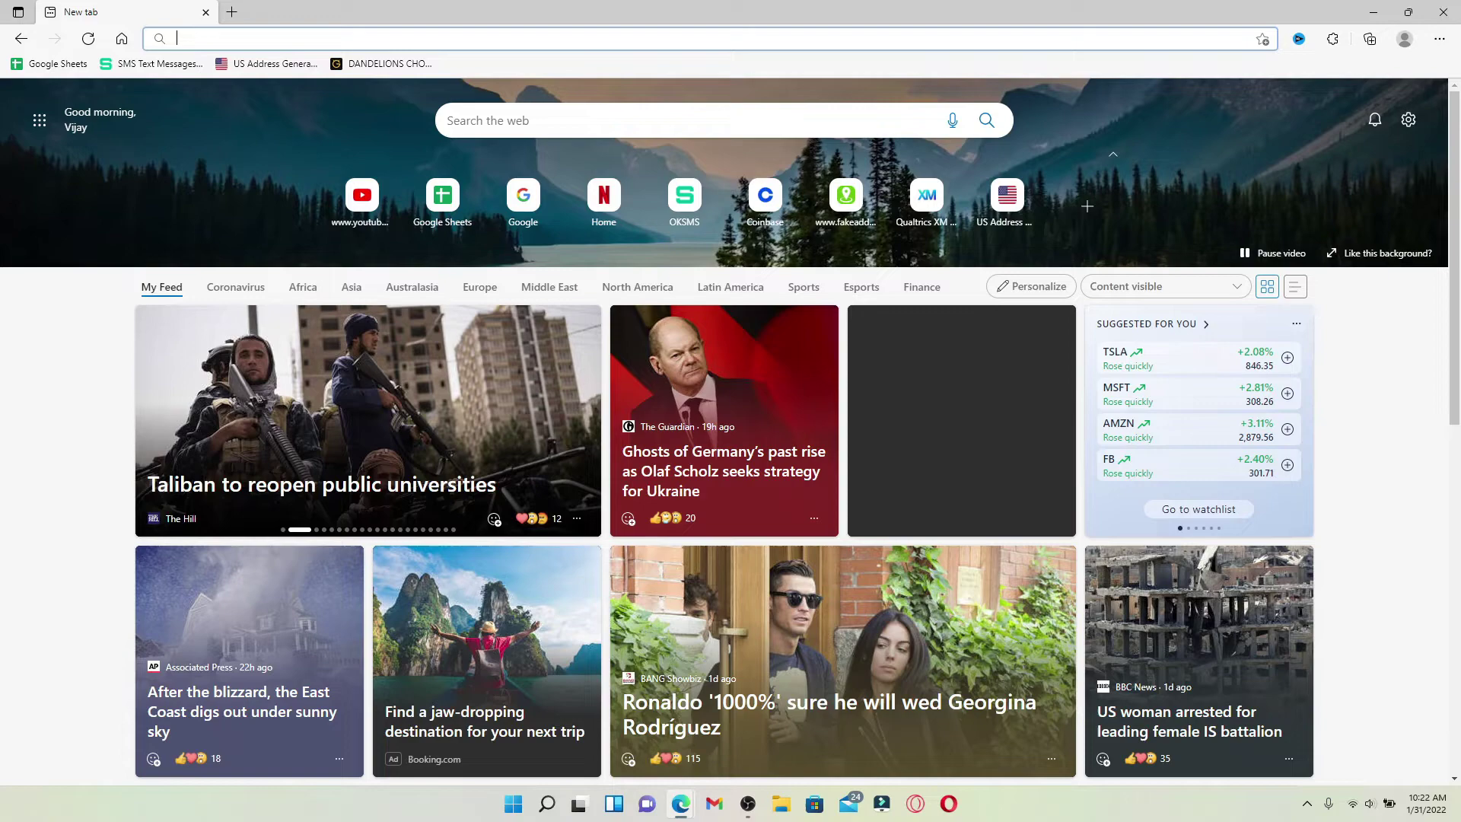
type("mrcooper.com")
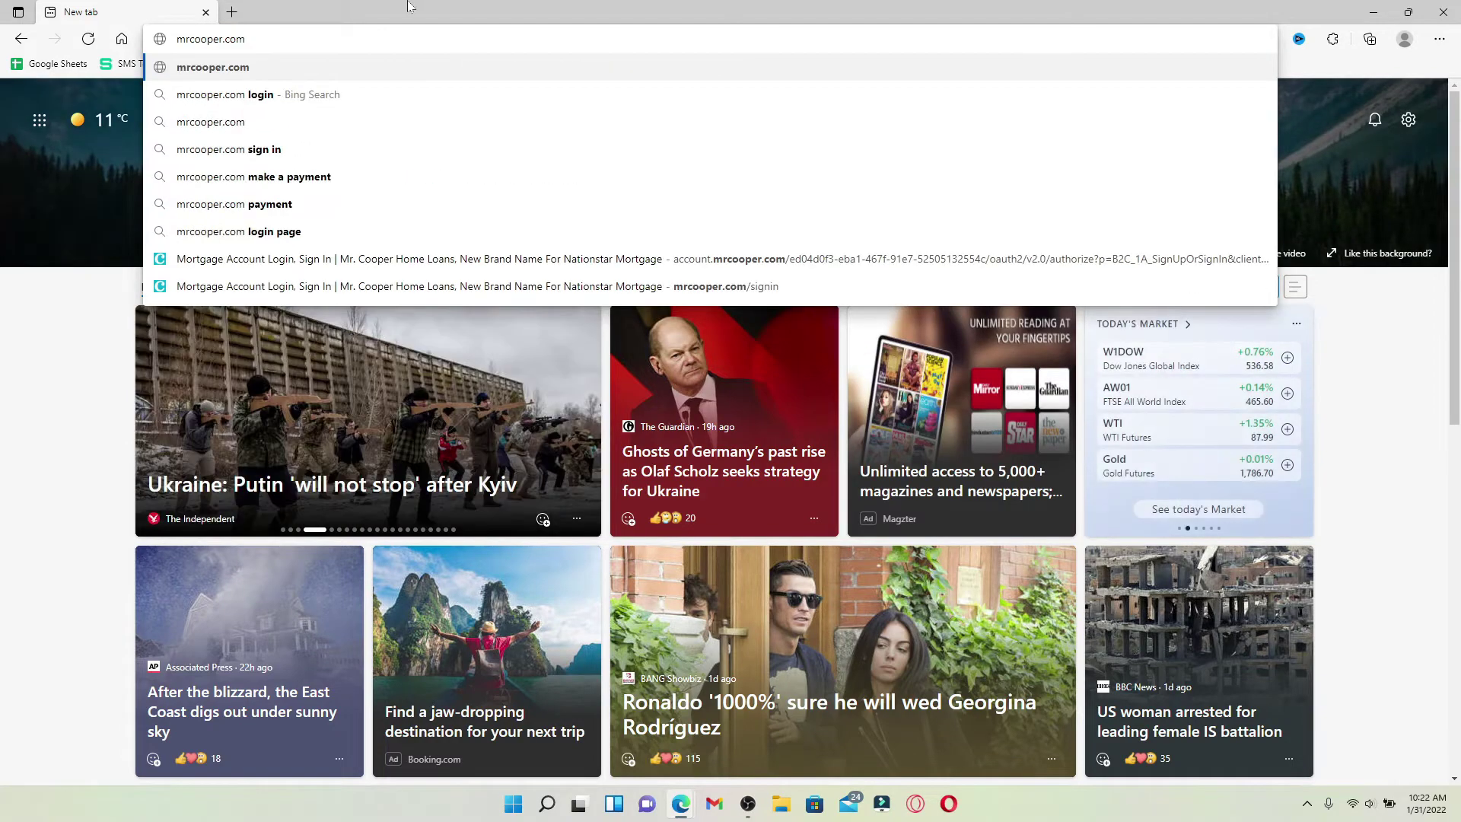
key("Return")
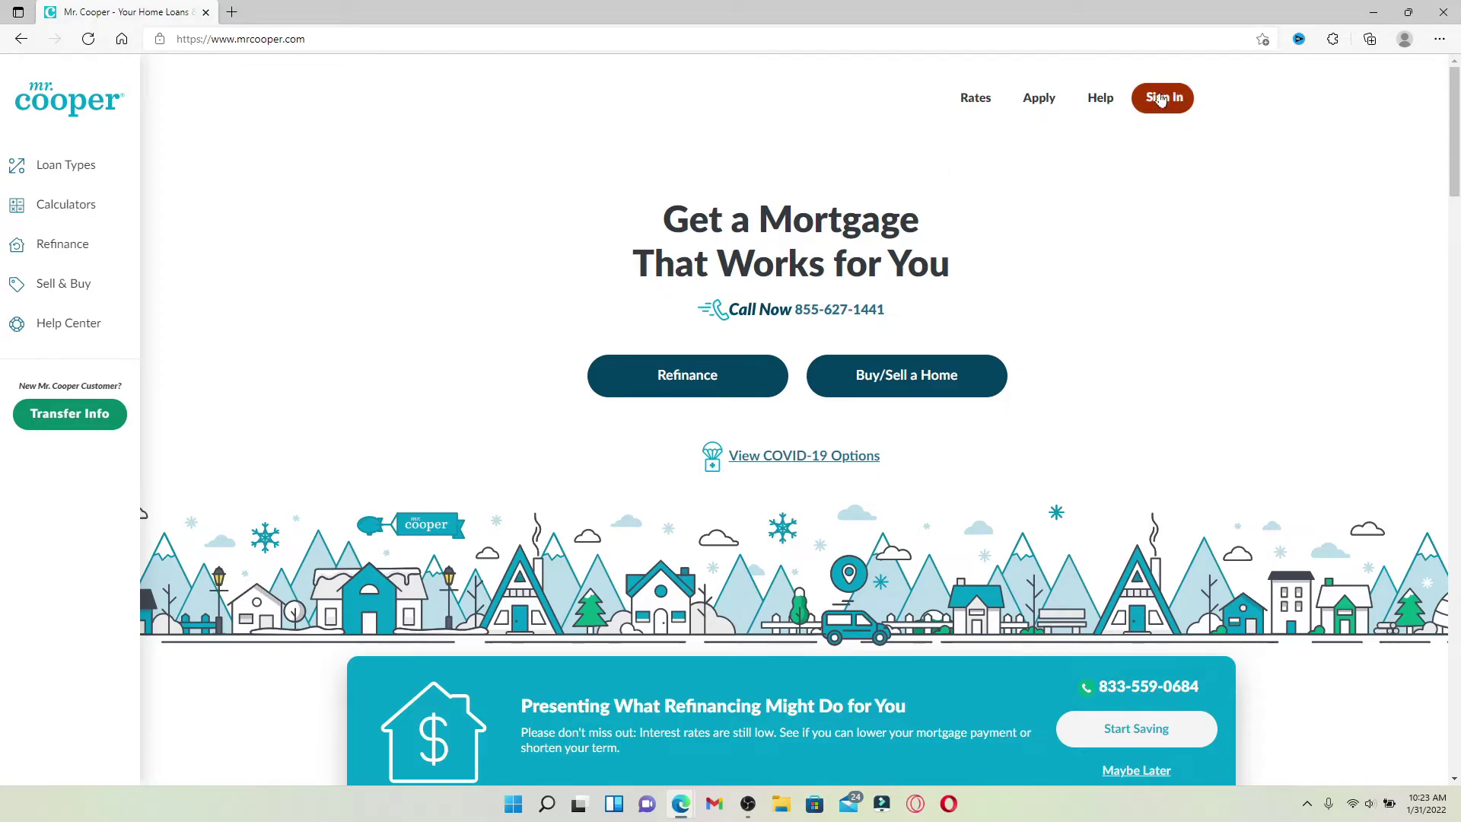
Go to the Mr. Cooper account sign-in page and begin entering the username.
left_click(1164, 98)
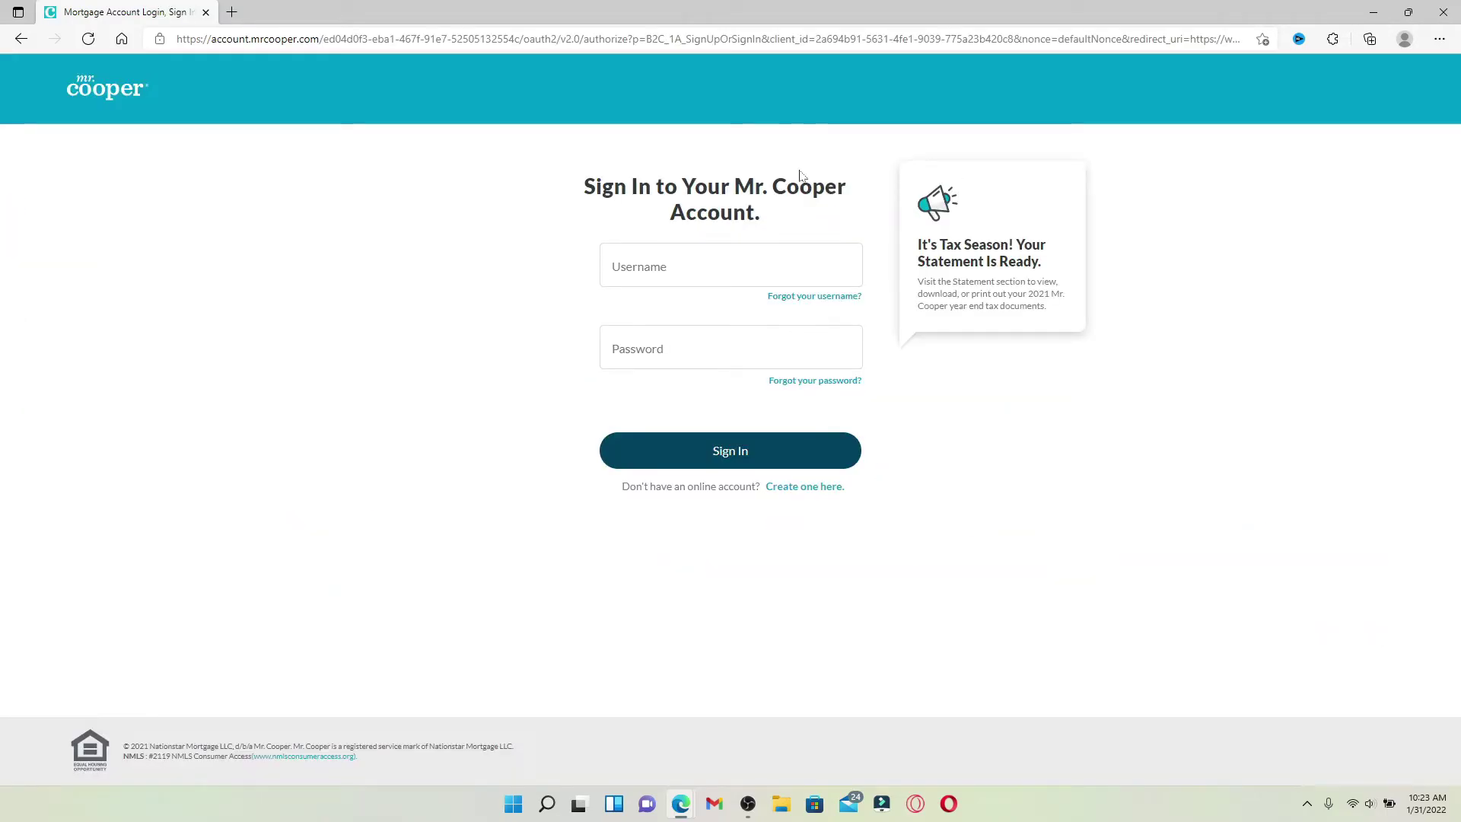
left_click(730, 266)
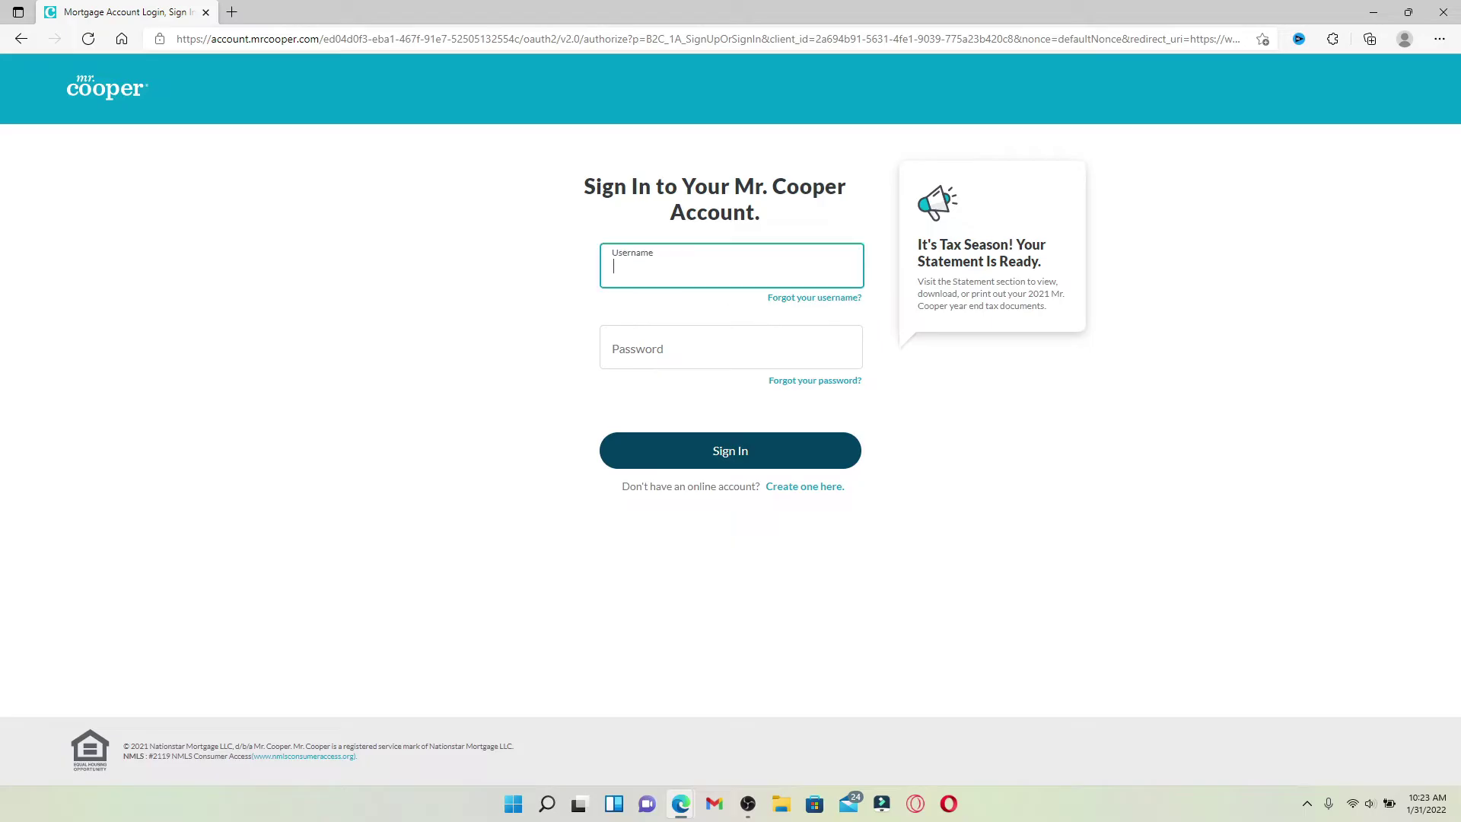
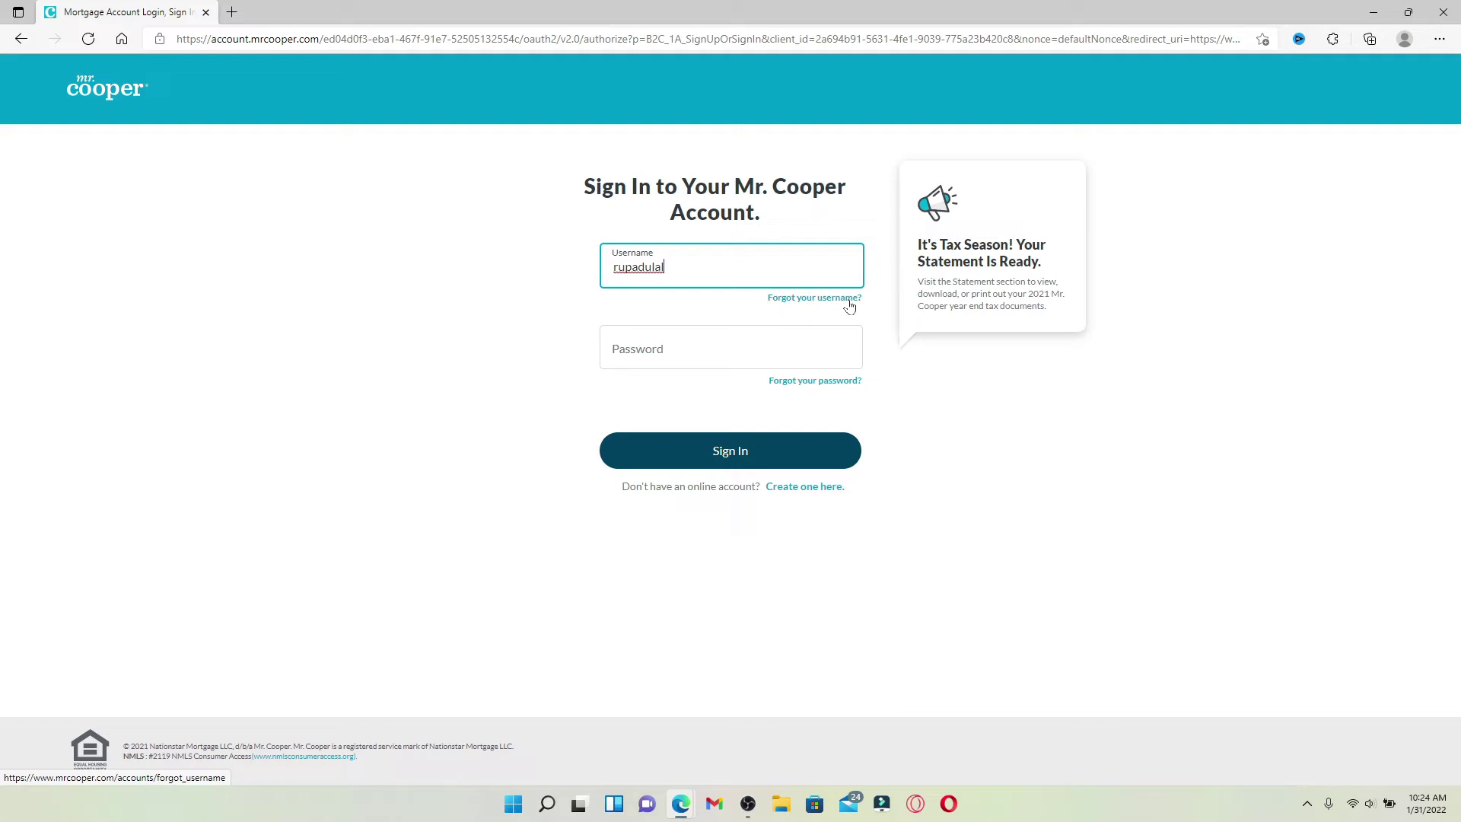
Begin entering the password on the Mr. Cooper sign-in form.
left_click(845, 345)
type("••••••••••")
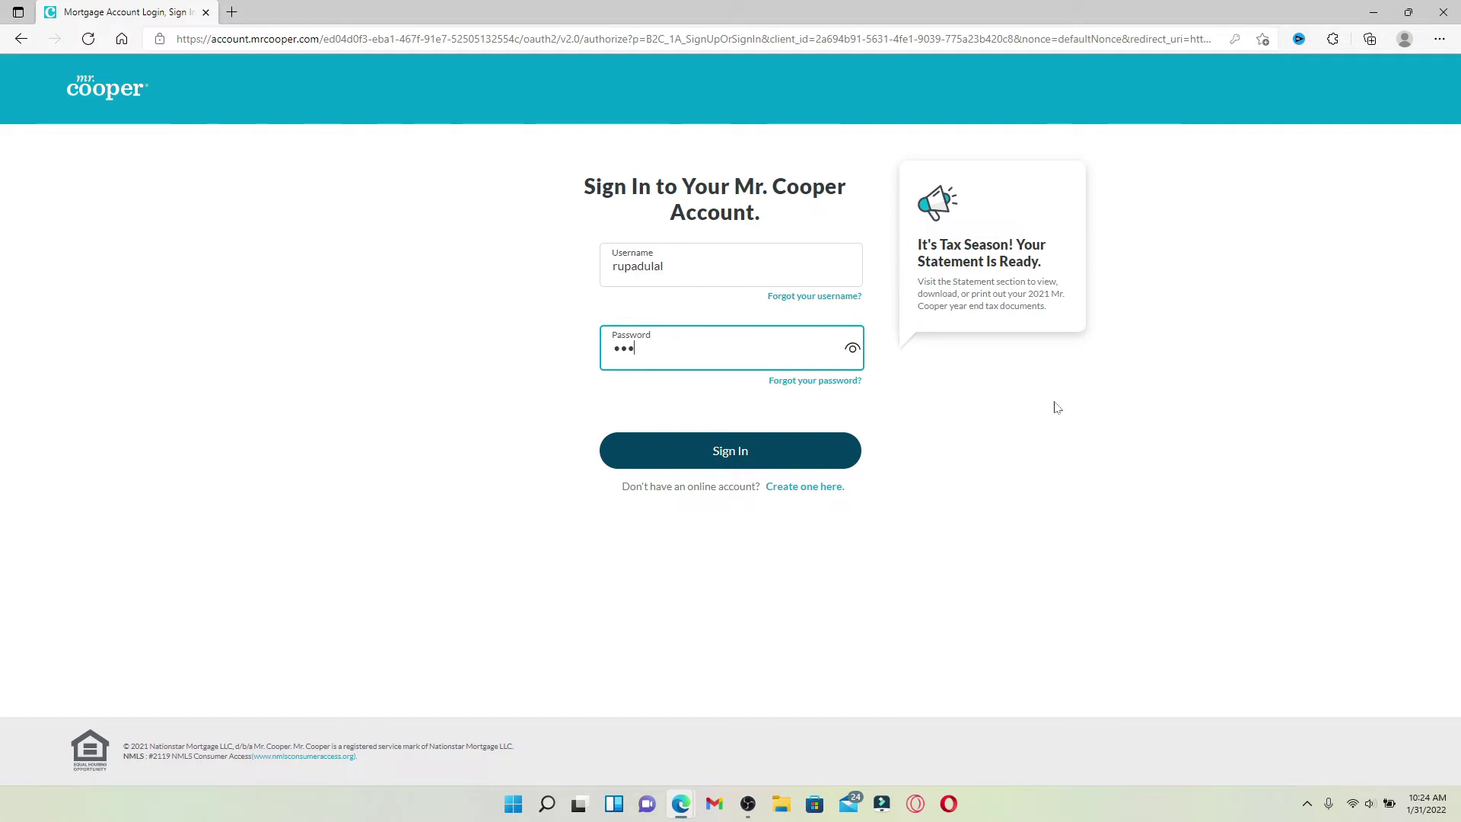